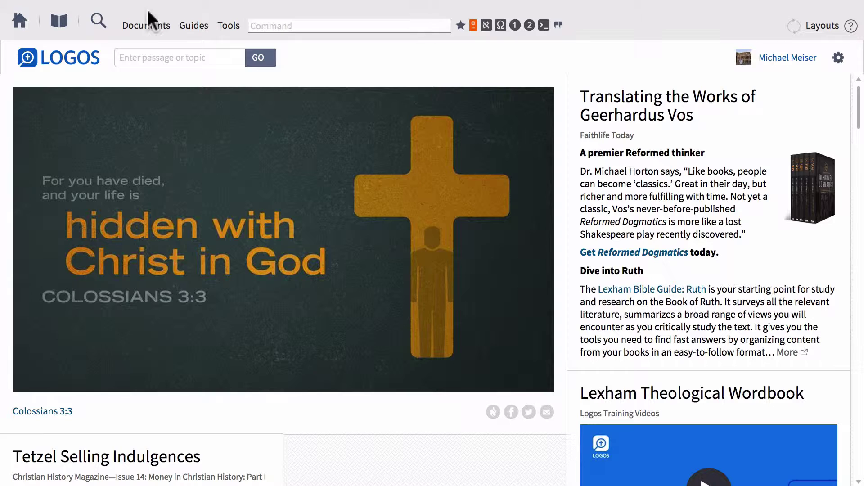
- Open a new Morph search and choose the Nestle-Aland Greek New Testament as its resource by filtering for na28
left_click(96, 19)
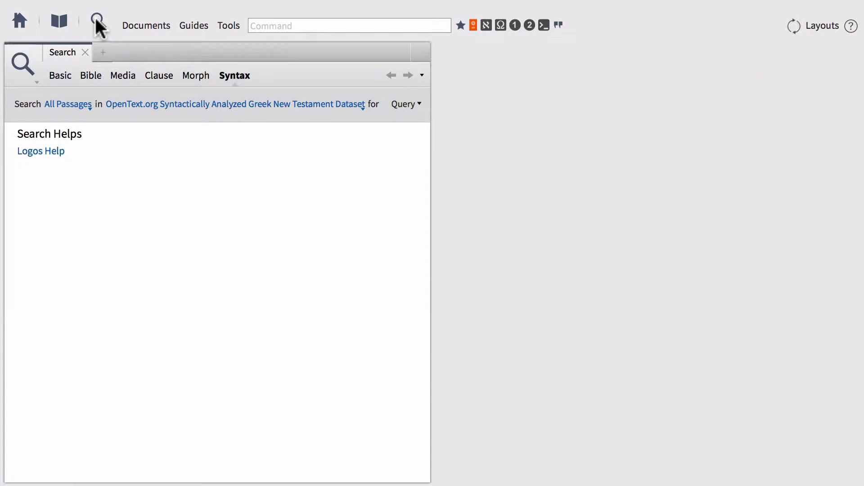
left_click(197, 75)
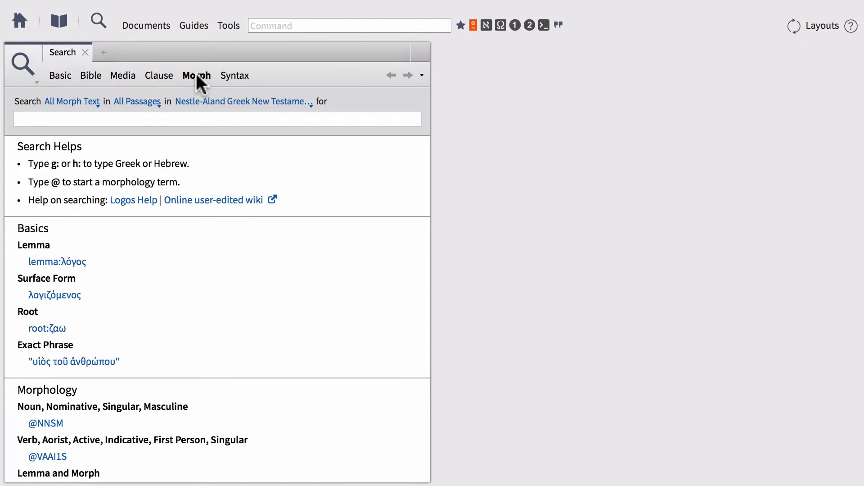
left_click(234, 102)
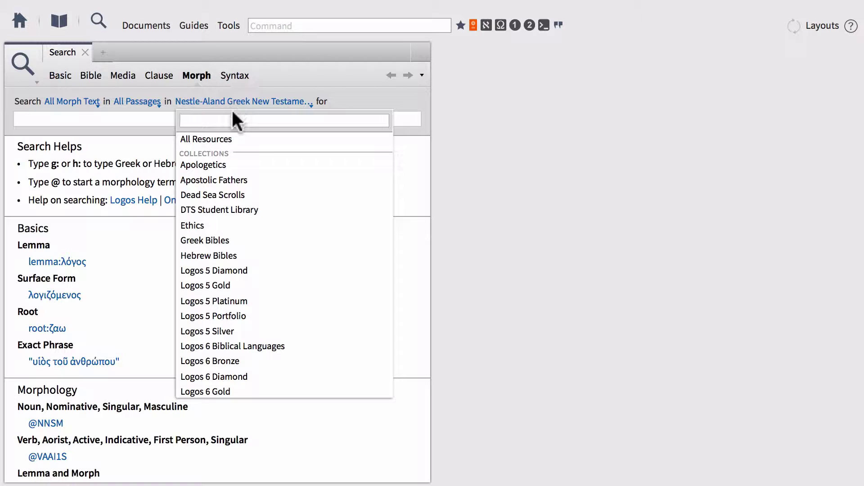
type("na28")
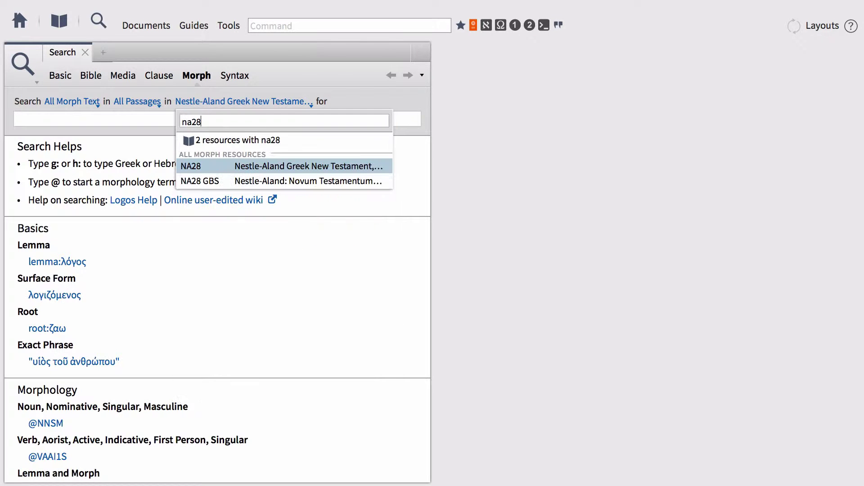
double_click(240, 119)
type("sbl")
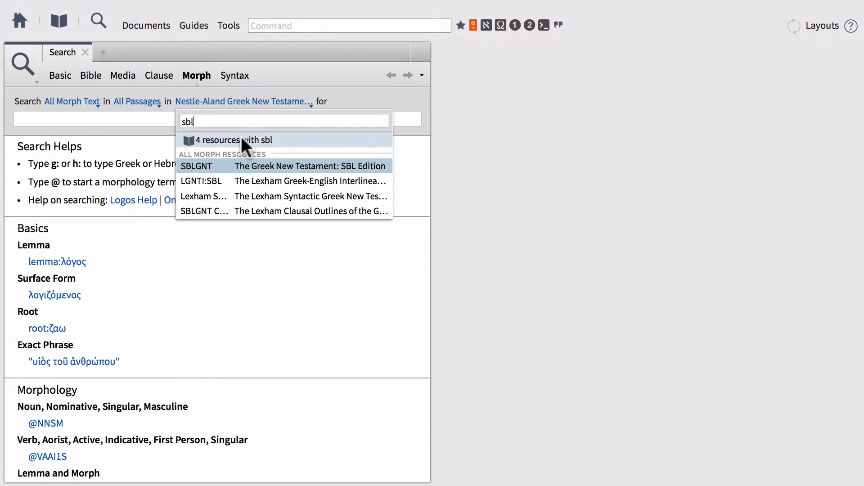
key("BackSpace")
key("BackSpace")
key("BackSpace")
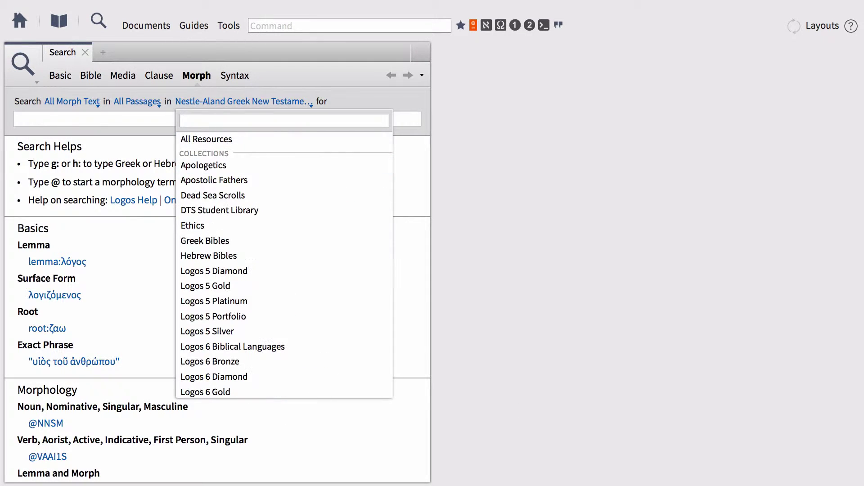
type("na28")
key("Return")
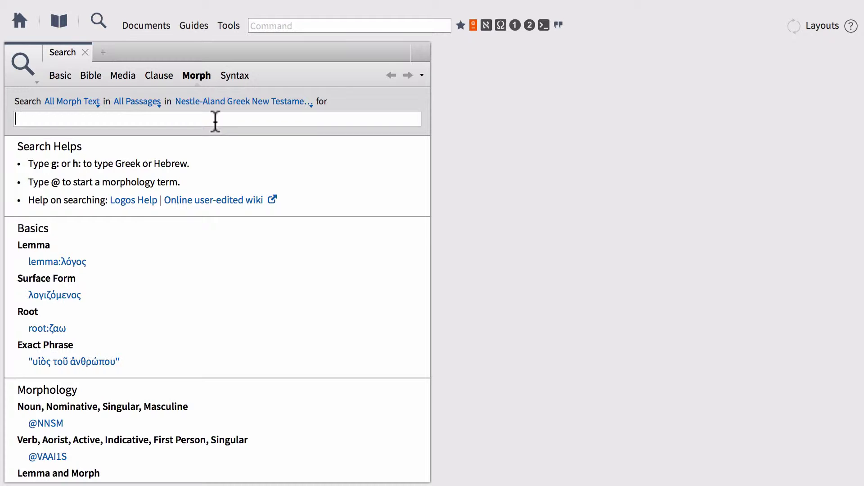
- Run lemma:κόσμος from the kosmos suggestion and scroll through its 186 results in 151 verses
type("kosmos")
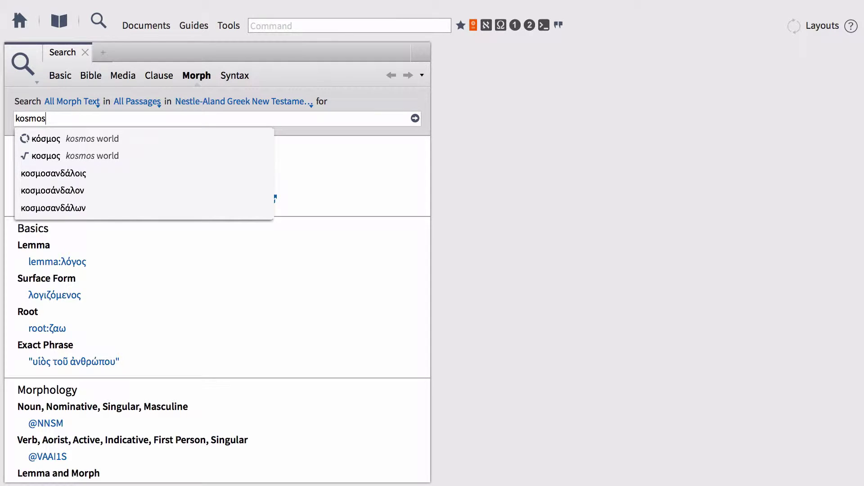
left_click(85, 137)
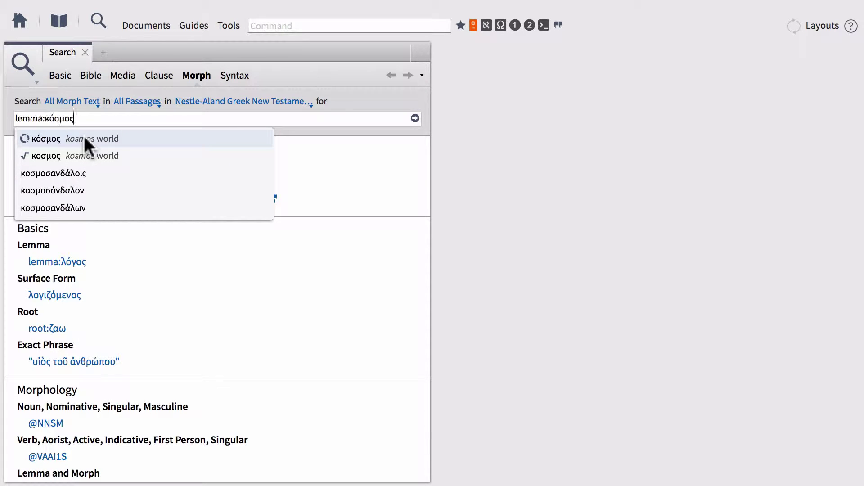
left_click(416, 118)
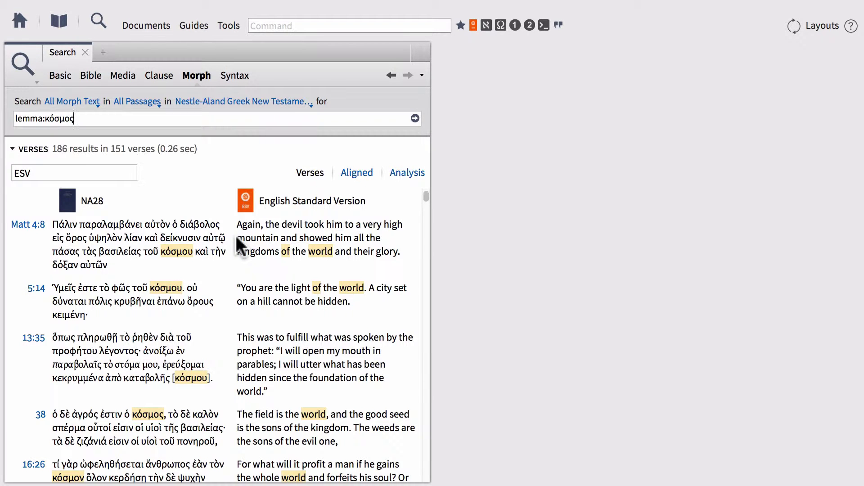
scroll(236, 236, "down", 3)
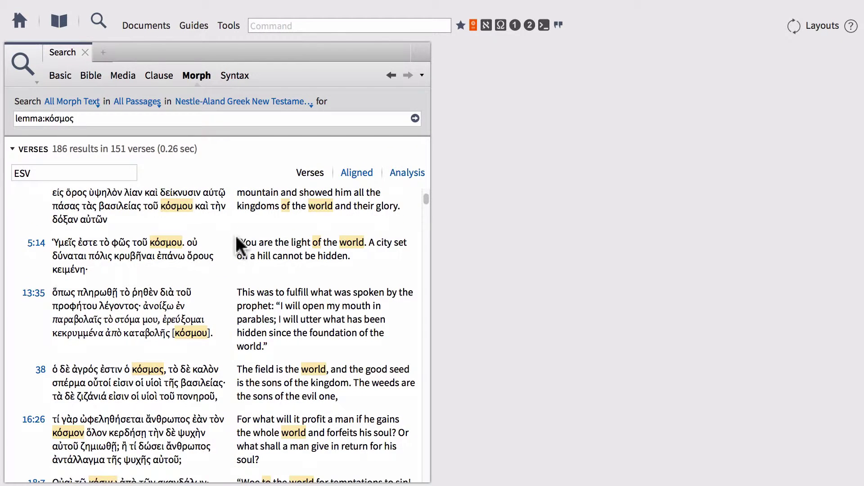
scroll(237, 245, "up", 3)
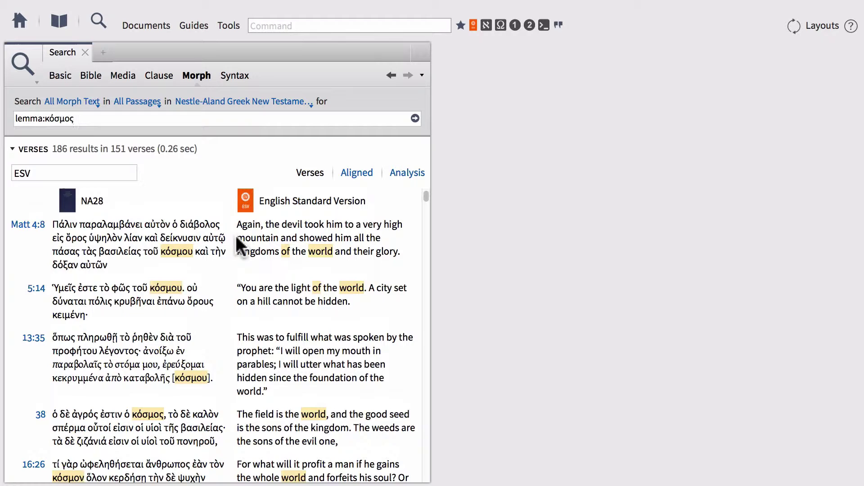
scroll(238, 245, "down", 5)
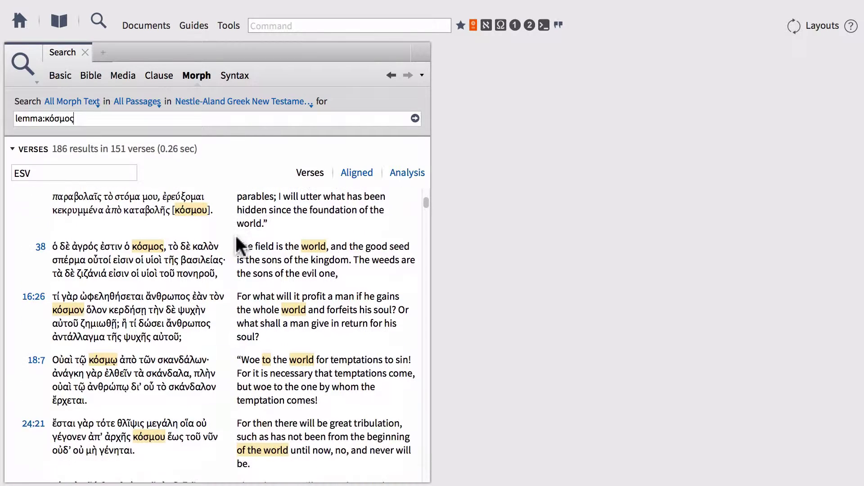
scroll(238, 245, "down", 20)
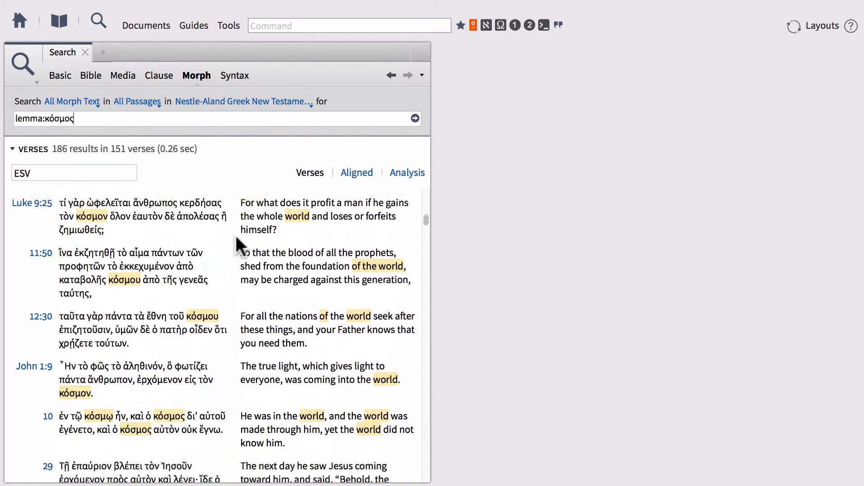
scroll(237, 239, "down", 8)
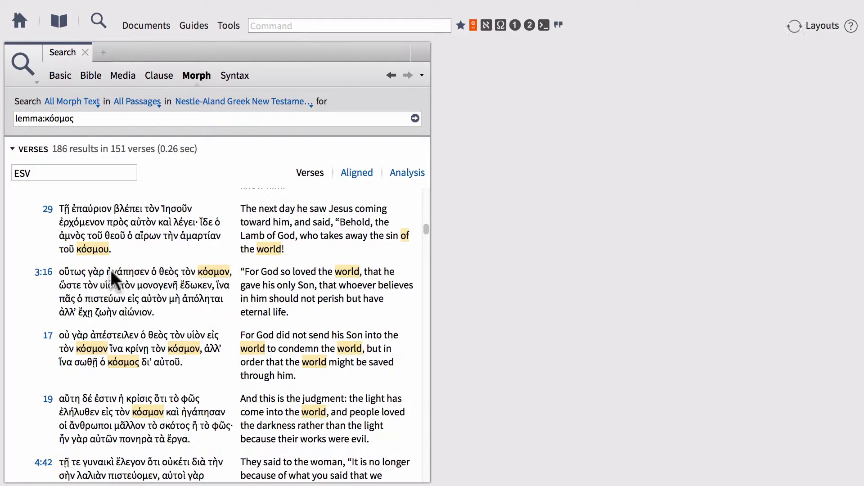
- Open NA28 at John 3:16 in a right-hand panel from the results' 3:16 reference
left_click(45, 270)
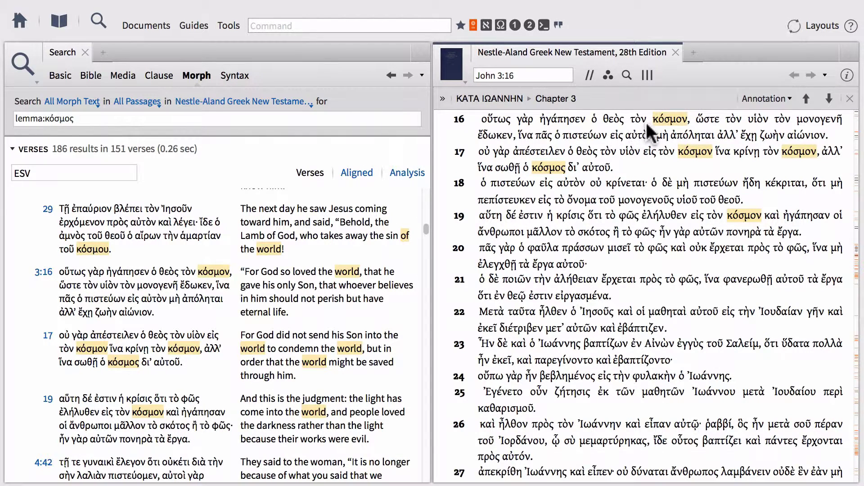
mouse_move(576, 120)
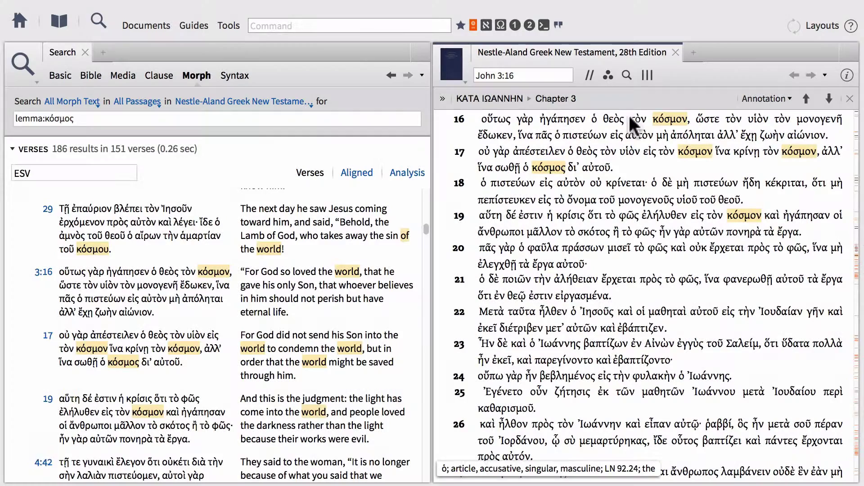
mouse_move(675, 118)
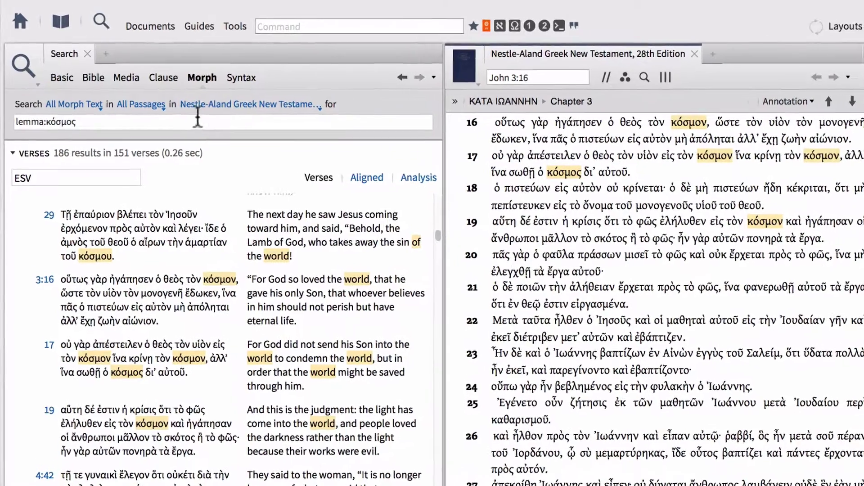
- Add lemma:ἀγαπάω after lemma:κόσμος and rerun, getting 22 results in 8 verses
left_click(185, 120)
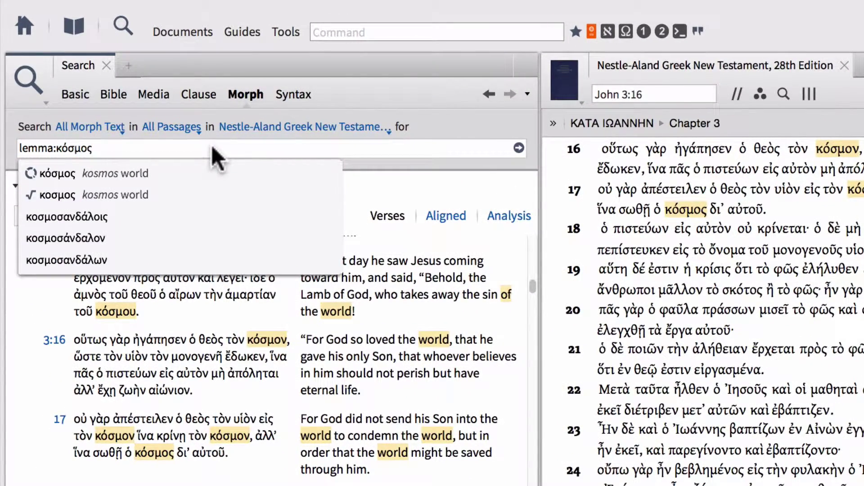
key("Return")
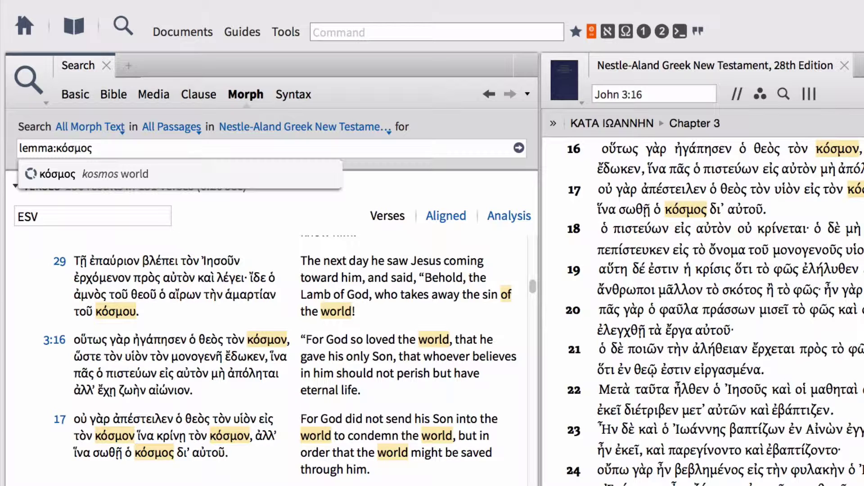
type("agapaw")
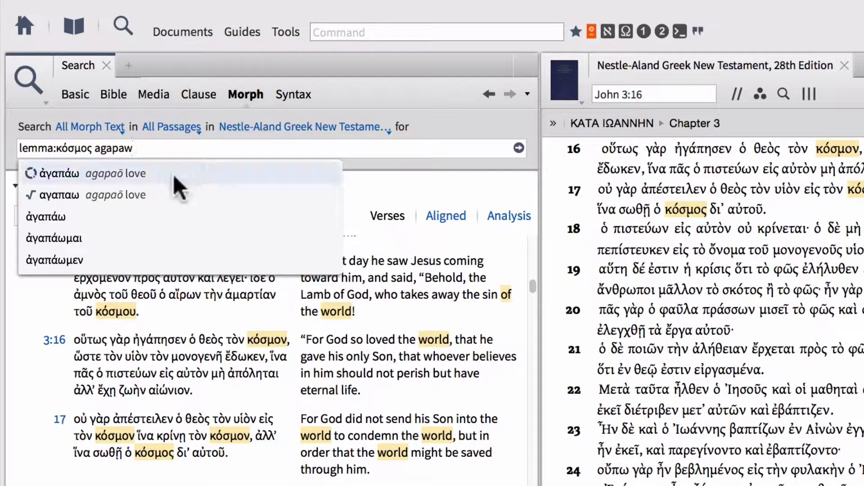
left_click(137, 173)
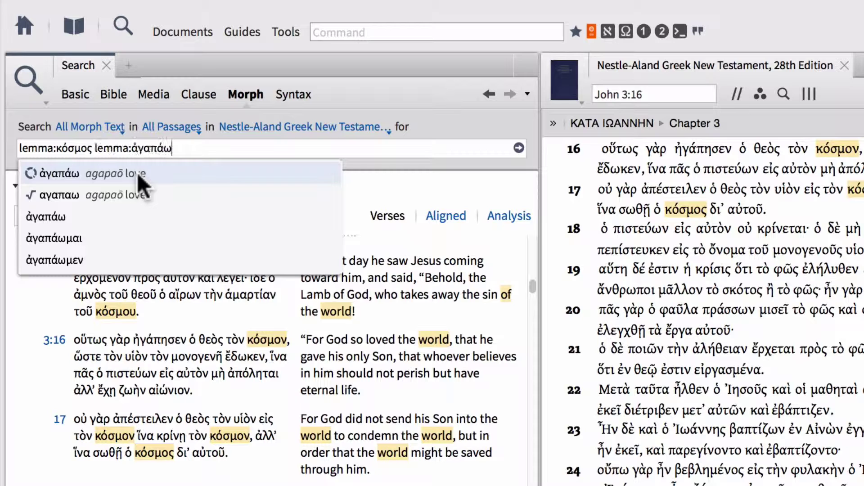
left_click(518, 147)
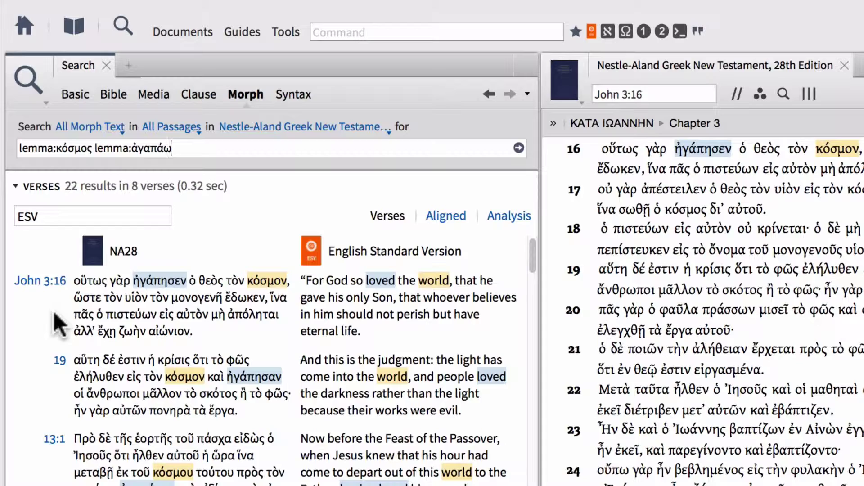
scroll(38, 313, "down", 3)
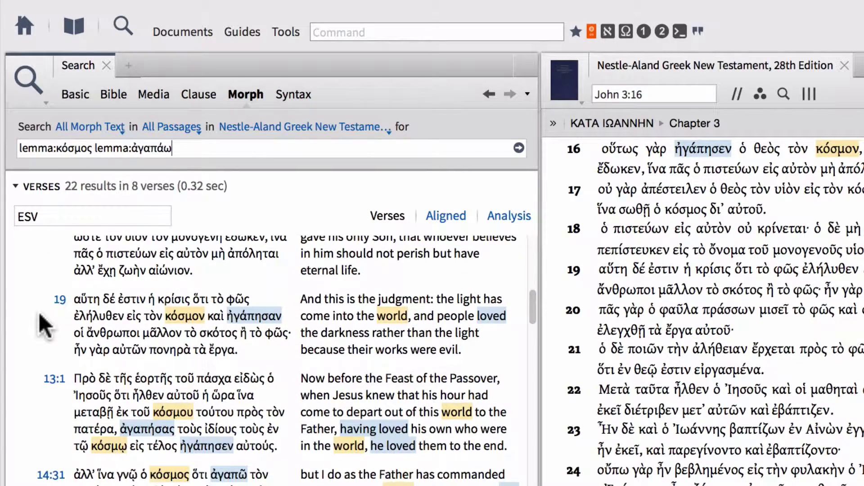
scroll(38, 312, "down", 10)
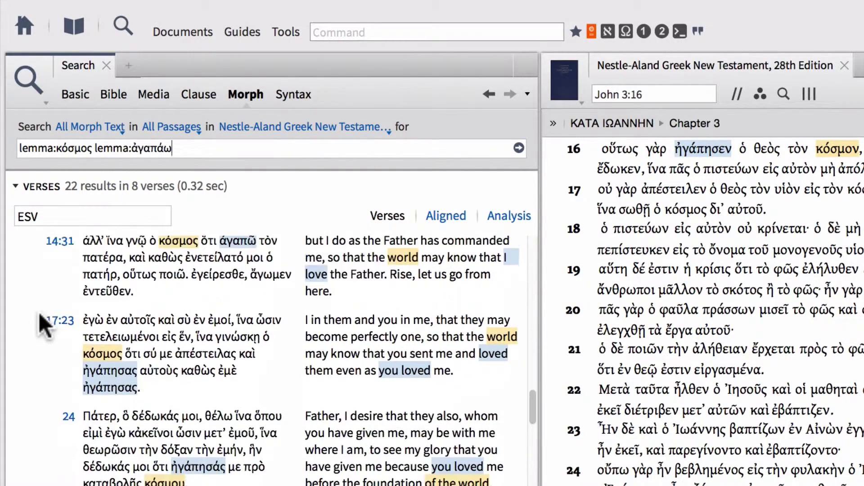
scroll(39, 312, "up", 13)
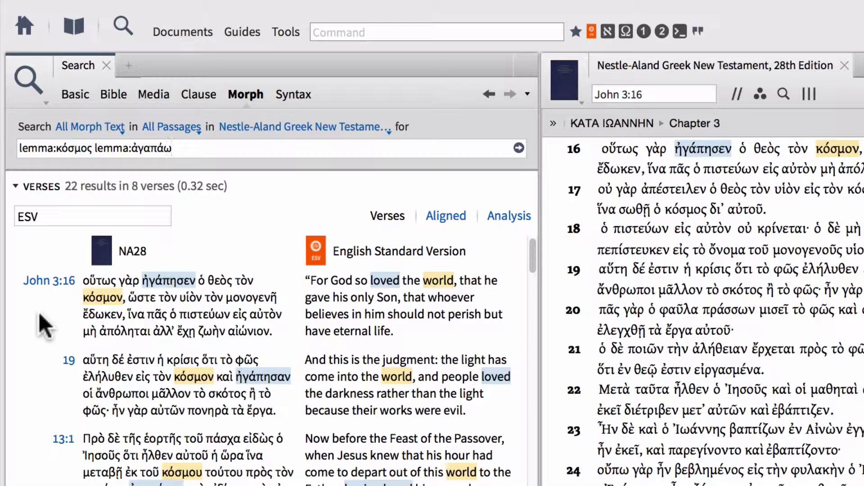
- Insert OR between lemma:κόσμος and lemma:ἀγαπάω and rerun, yielding 329 results in 253 verses
left_click(93, 148)
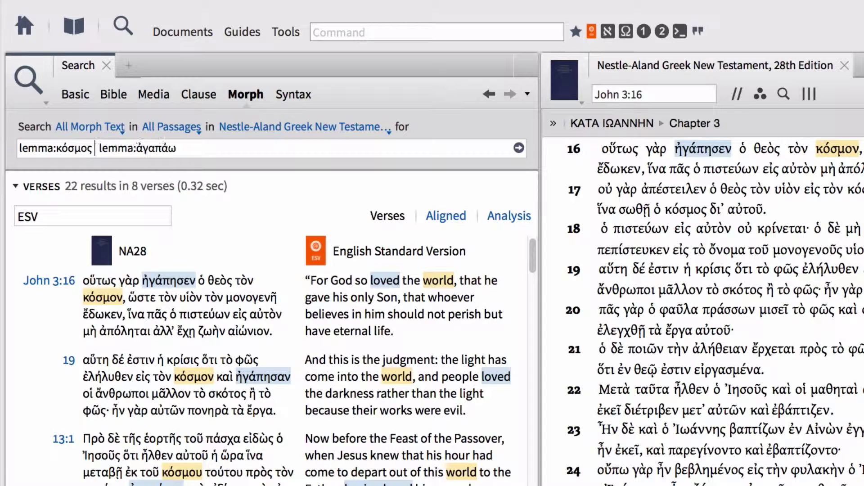
type("OR")
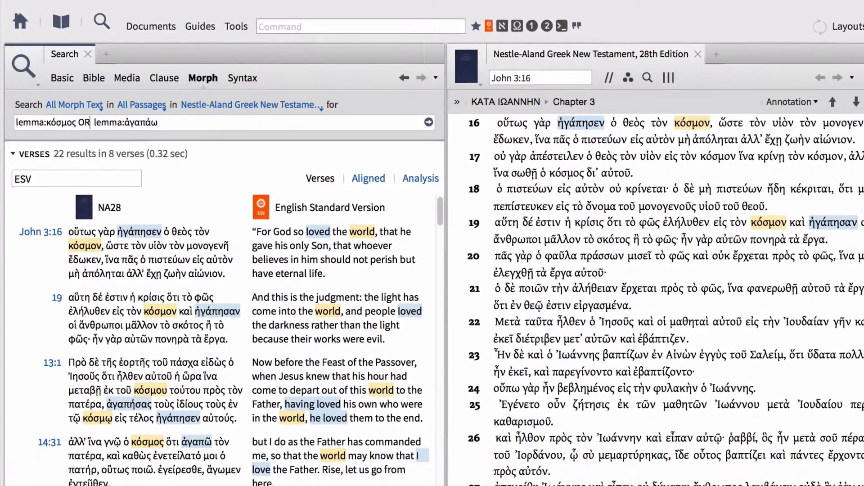
key("Return")
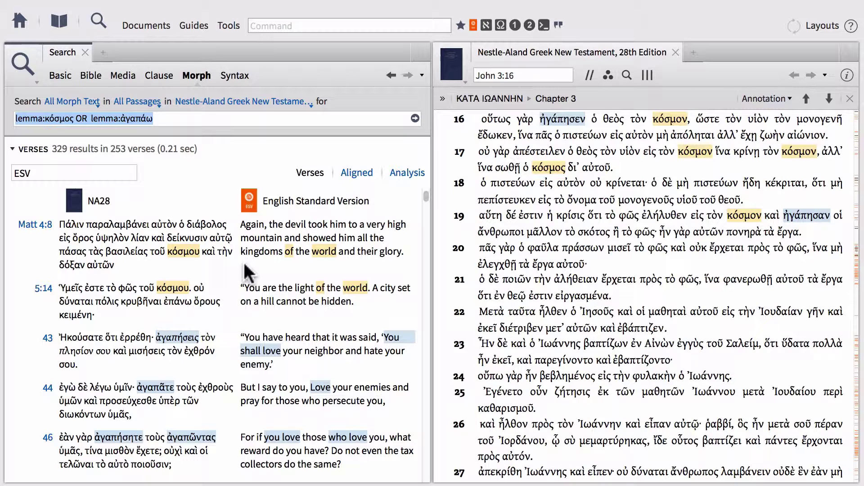
- Open a second Search panel beside the Greek text and switch it to Bible search
left_click(99, 21)
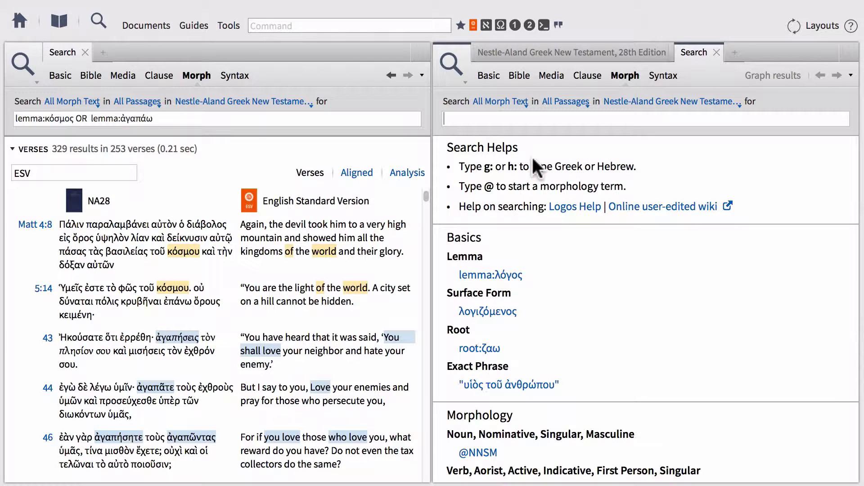
scroll(533, 157, "down", 5)
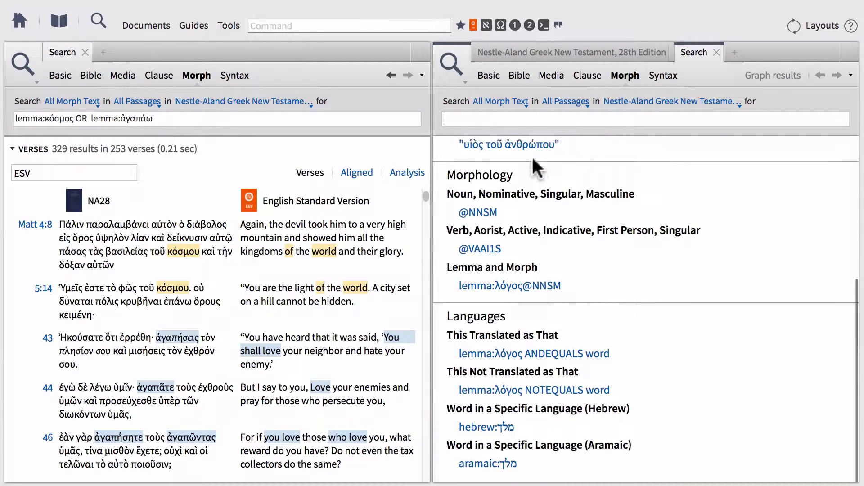
scroll(532, 157, "up", 5)
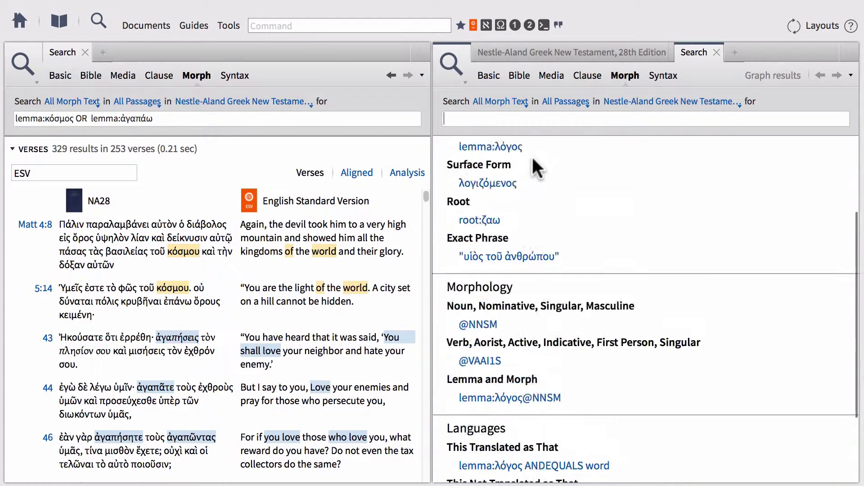
left_click(516, 75)
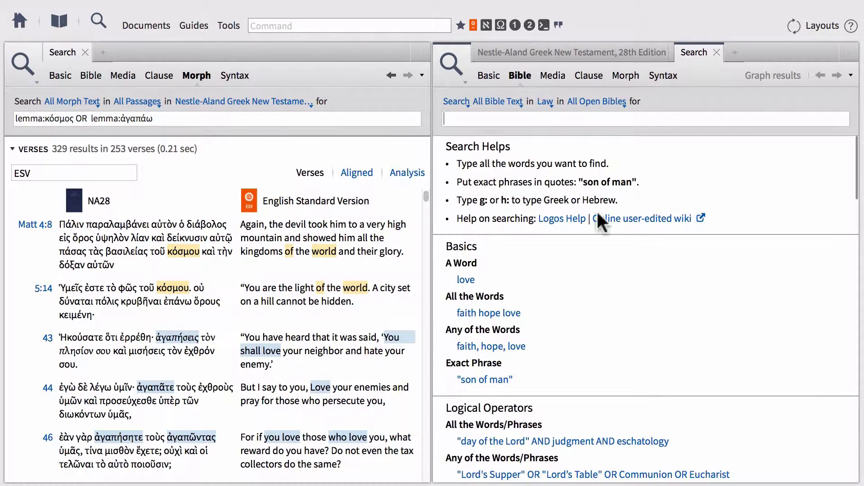
- Scroll the Search Helps down to the Proximity Operators examples like NEAR and WITHIN 4 WORDS
scroll(603, 227, "down", 3)
scroll(605, 232, "down", 6)
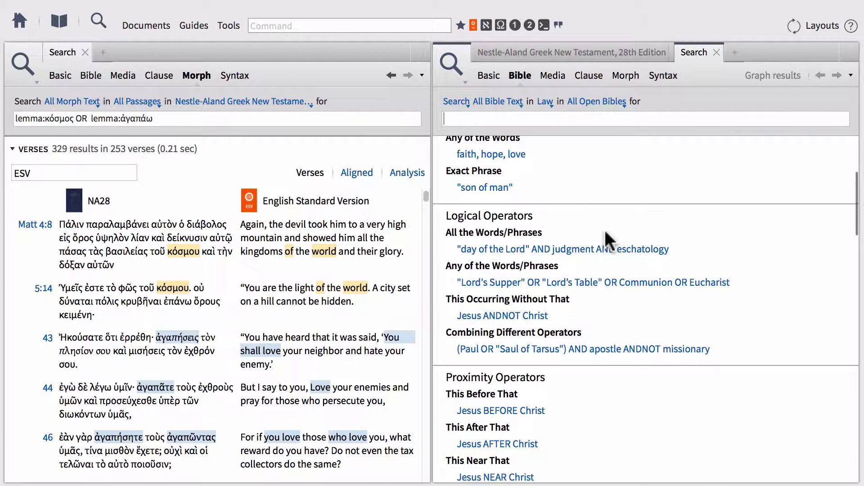
scroll(604, 228, "down", 1)
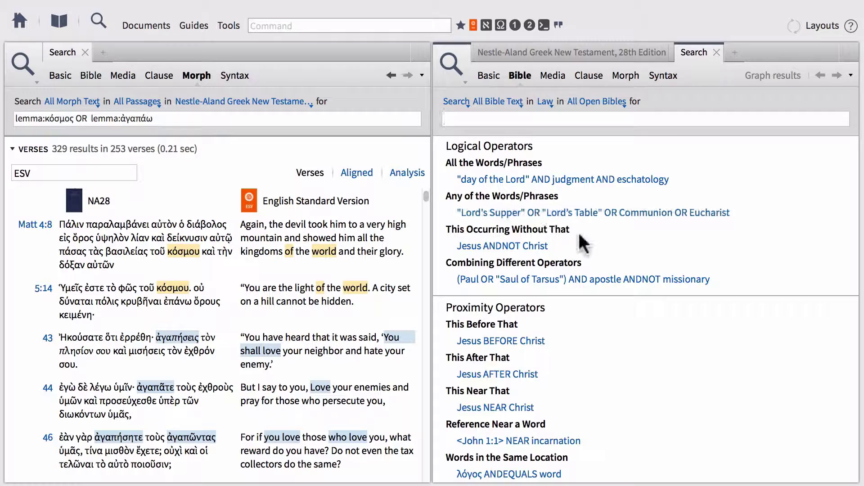
scroll(578, 230, "down", 3)
scroll(632, 247, "down", 6)
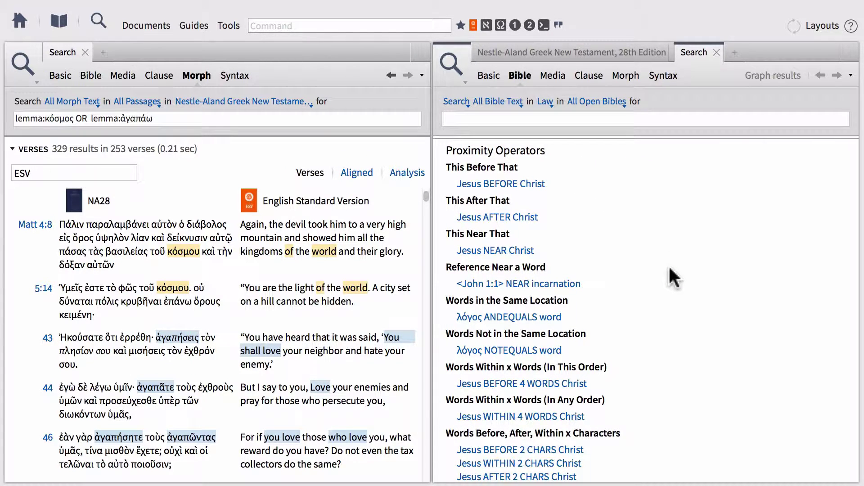
scroll(669, 269, "down", 1)
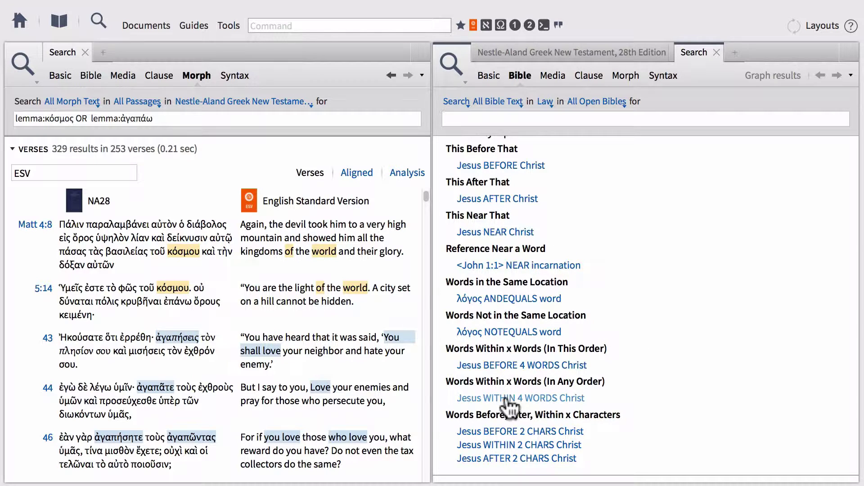
scroll(649, 396, "down", 1)
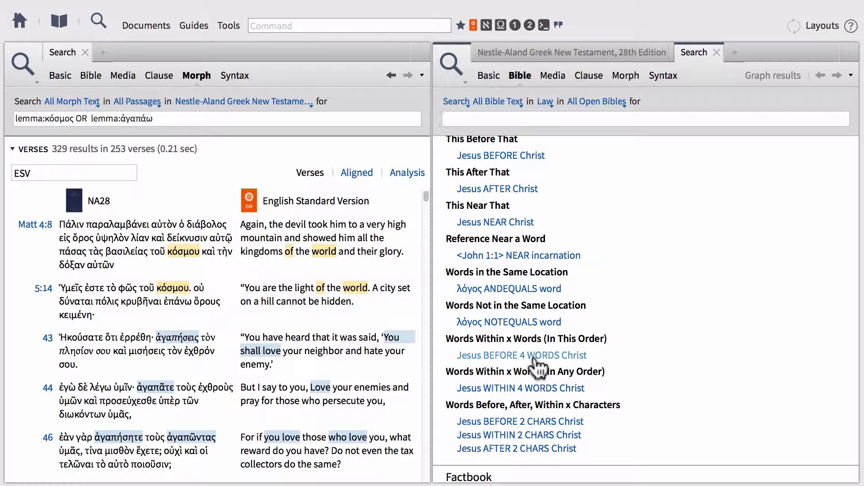
scroll(643, 391, "down", 5)
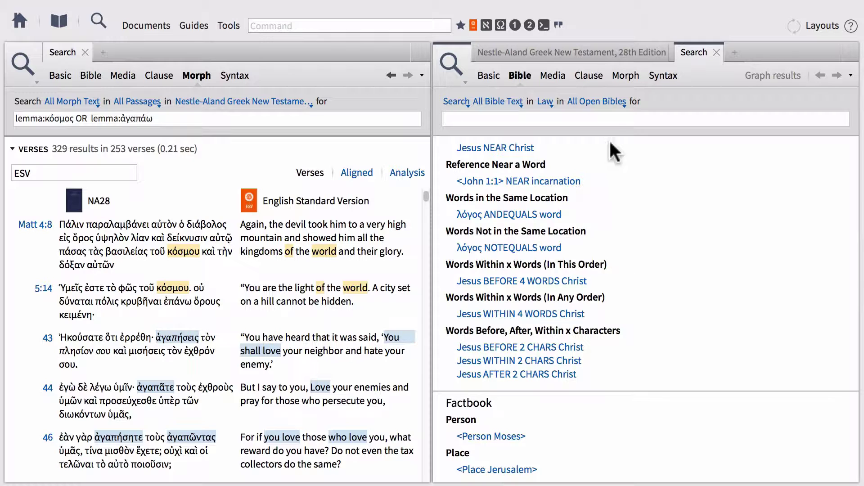
- Switch the side panel back to NA28 at John 3, showing κόσμον and ἠγάπησεν highlighted
left_click(595, 55)
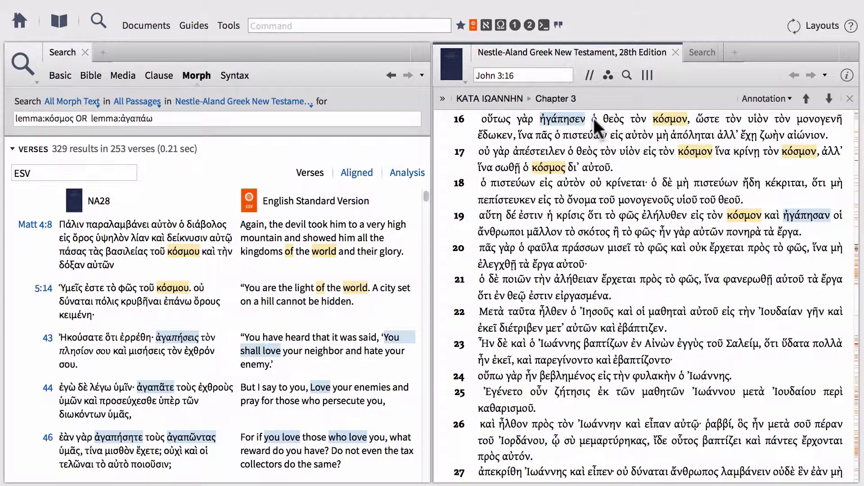
mouse_move(569, 129)
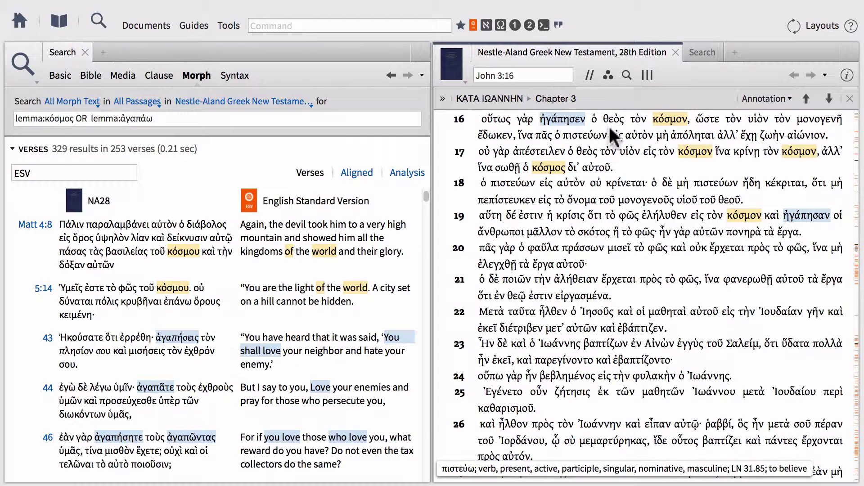
mouse_move(613, 131)
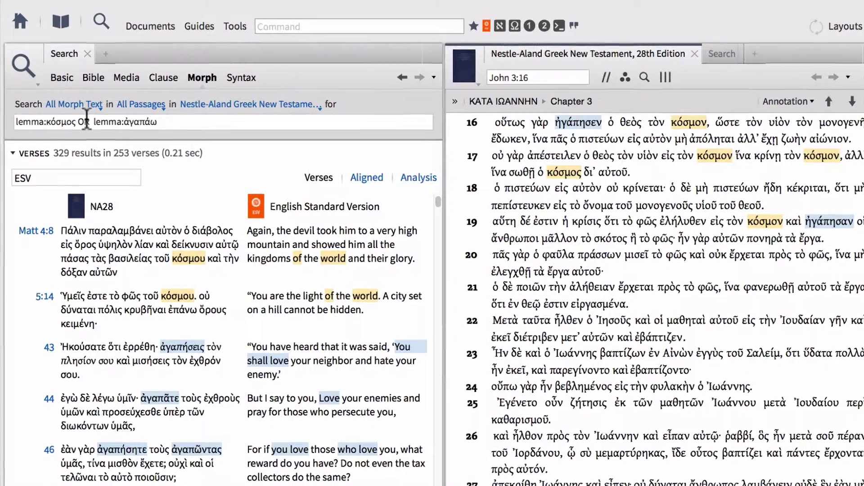
- Replace OR with BEFORE 4 WORDS in the query and rerun, giving 8 results in 4 verses
left_click(83, 119)
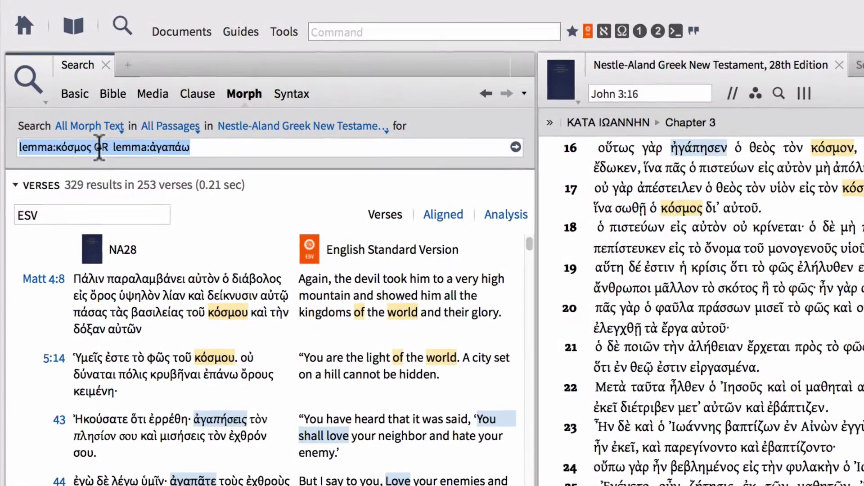
double_click(80, 119)
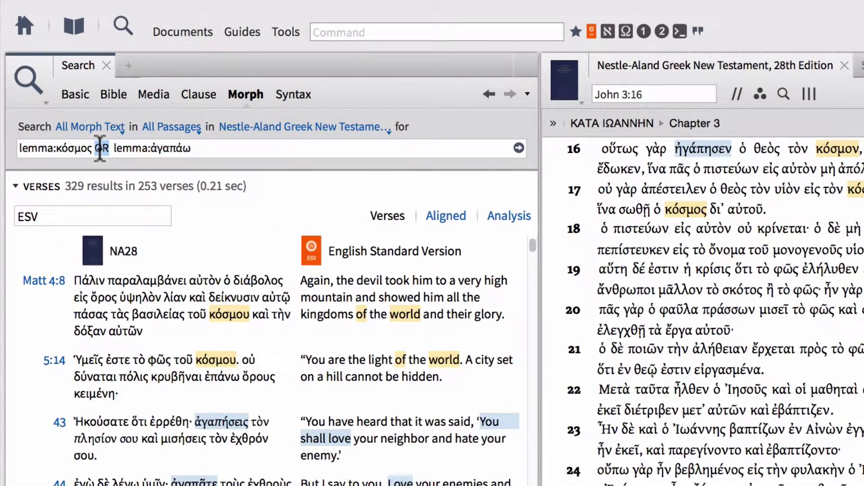
type("BEFORE")
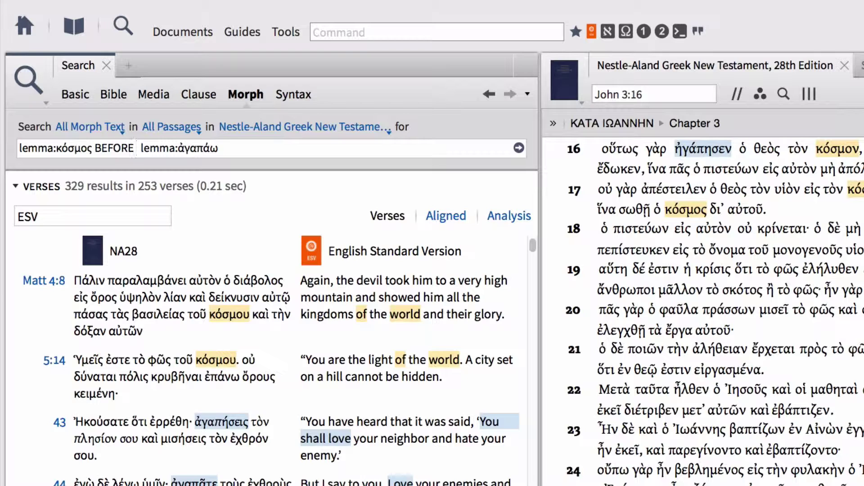
type("4")
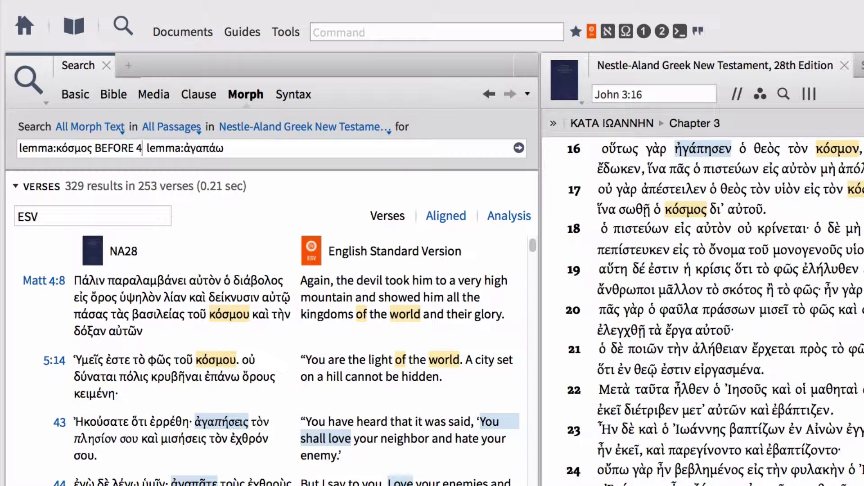
type(" WORDS")
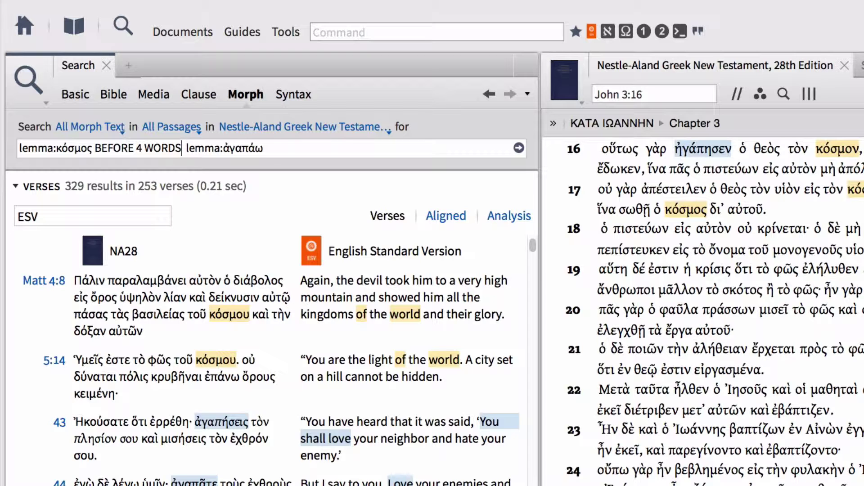
key("Return")
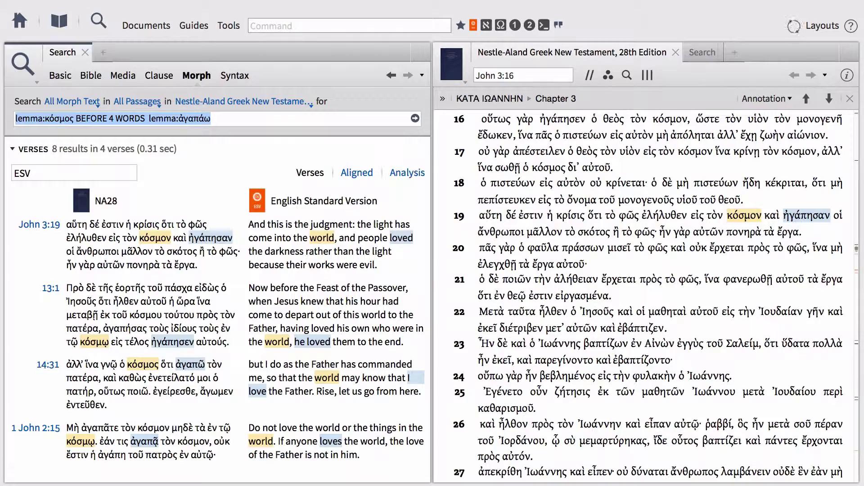
- Change BEFORE to WITHIN and rerun, getting 15 results in 6 verses starting at John 3:16
left_click(115, 119)
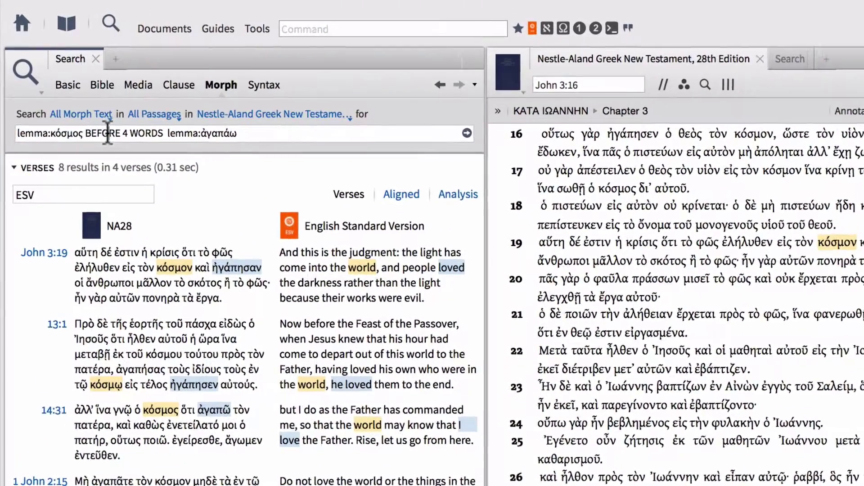
double_click(108, 134)
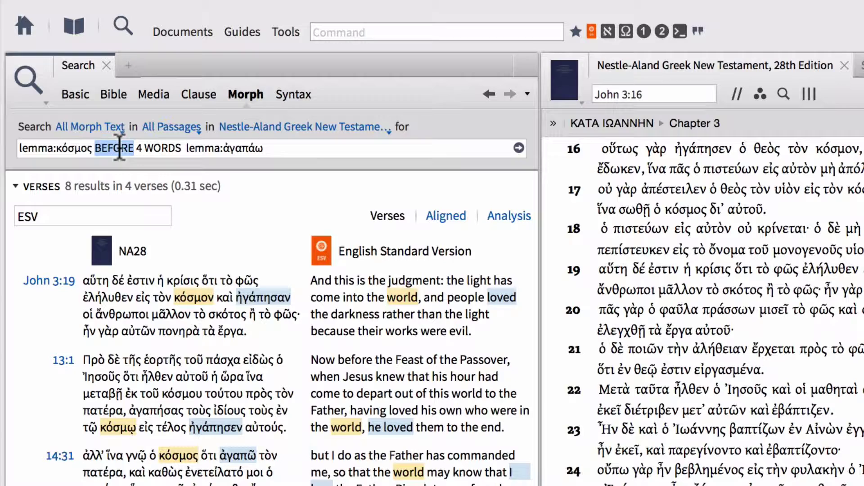
type("WITHINT")
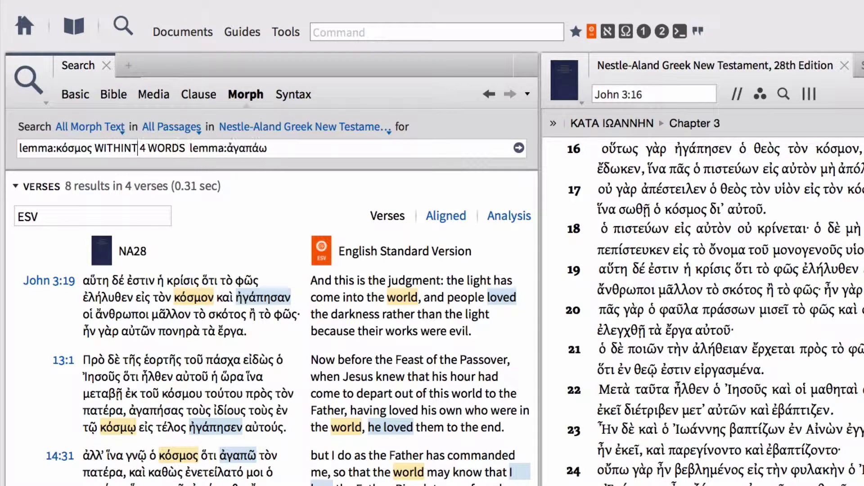
key("Delete")
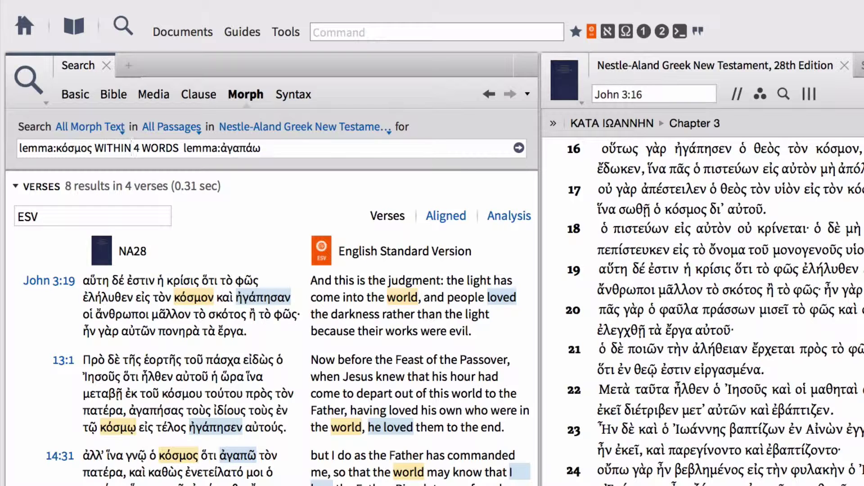
key("Return")
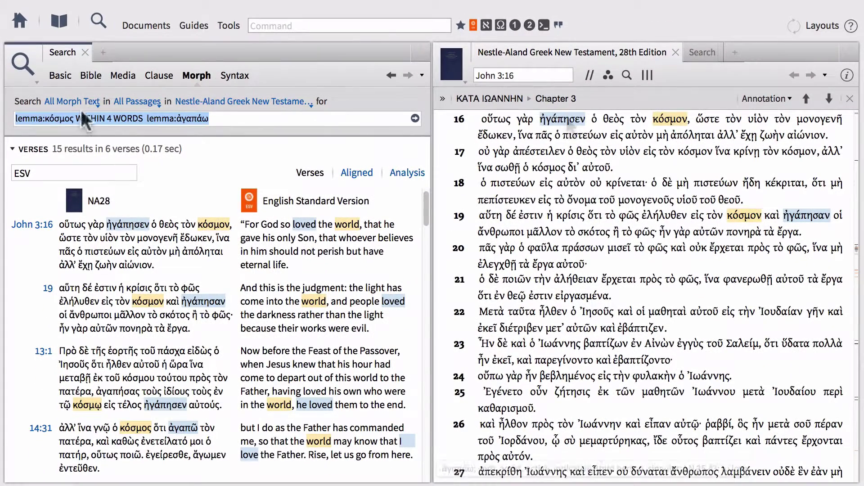
mouse_move(581, 121)
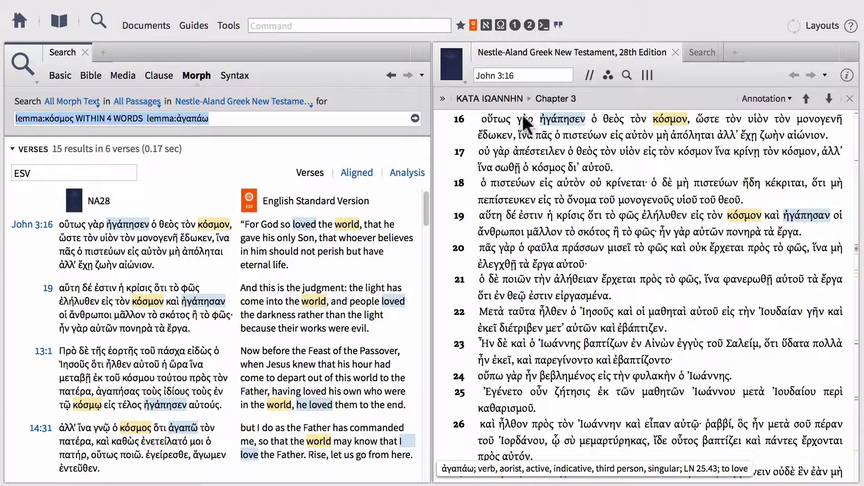
left_click(239, 117)
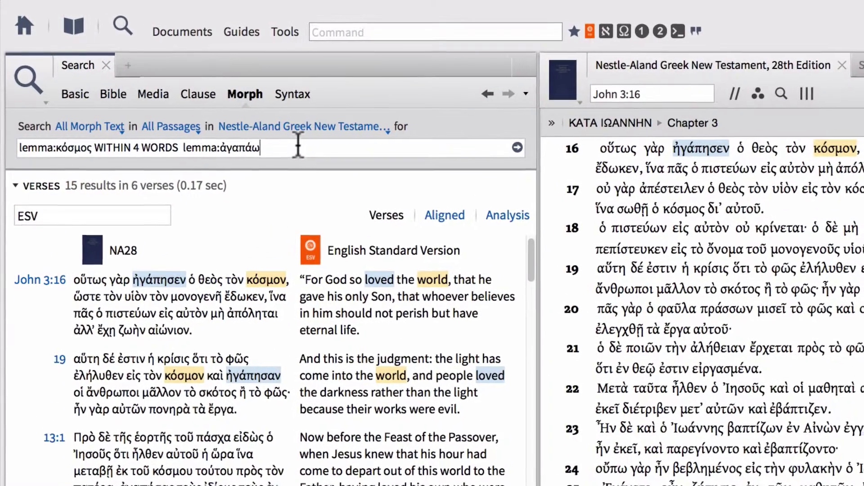
left_click(270, 149)
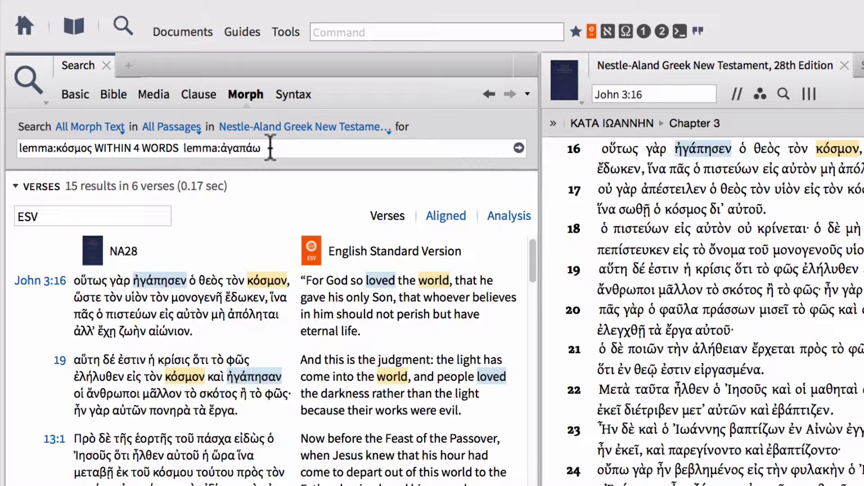
type("@")
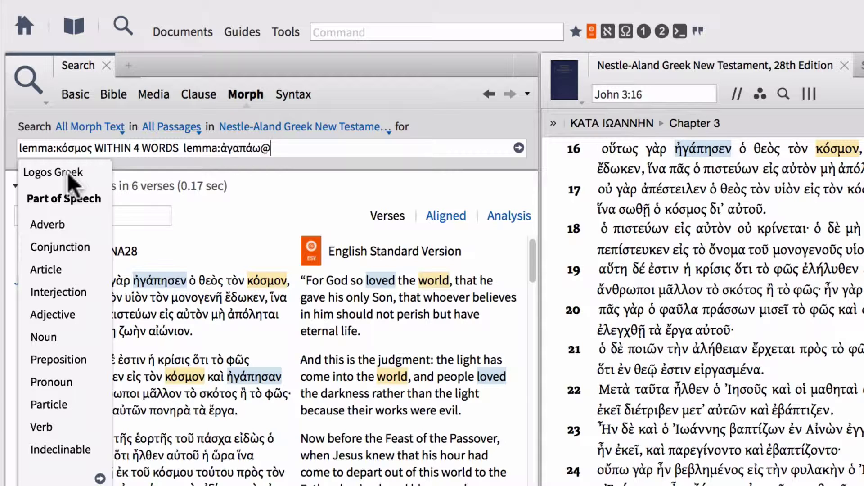
left_click(54, 423)
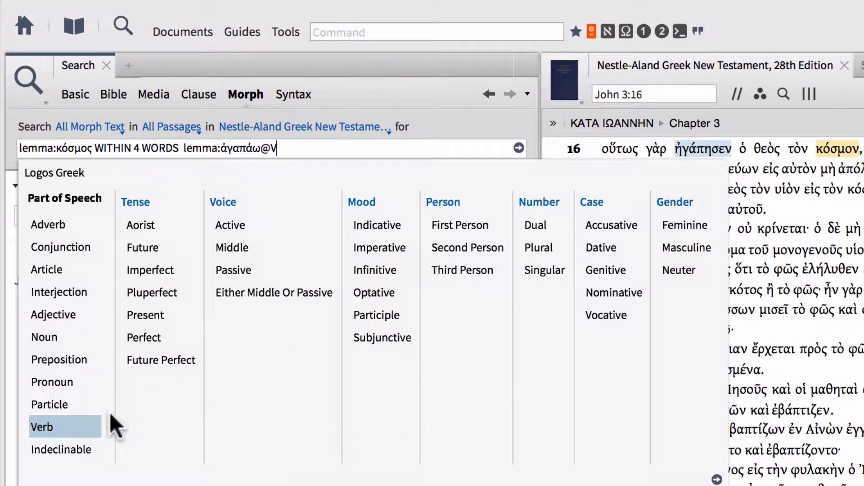
left_click(150, 227)
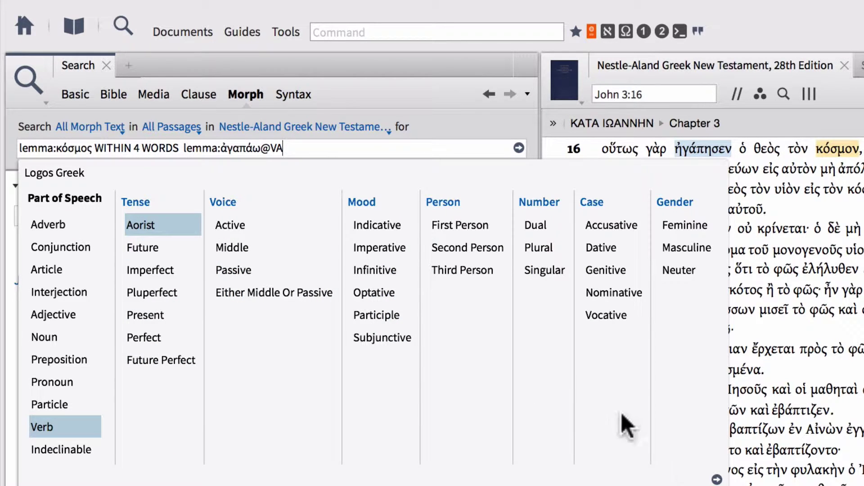
left_click(717, 480)
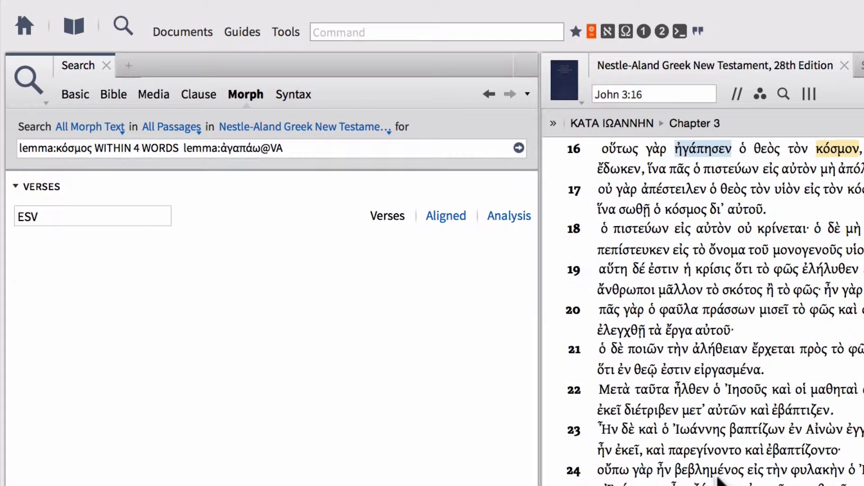